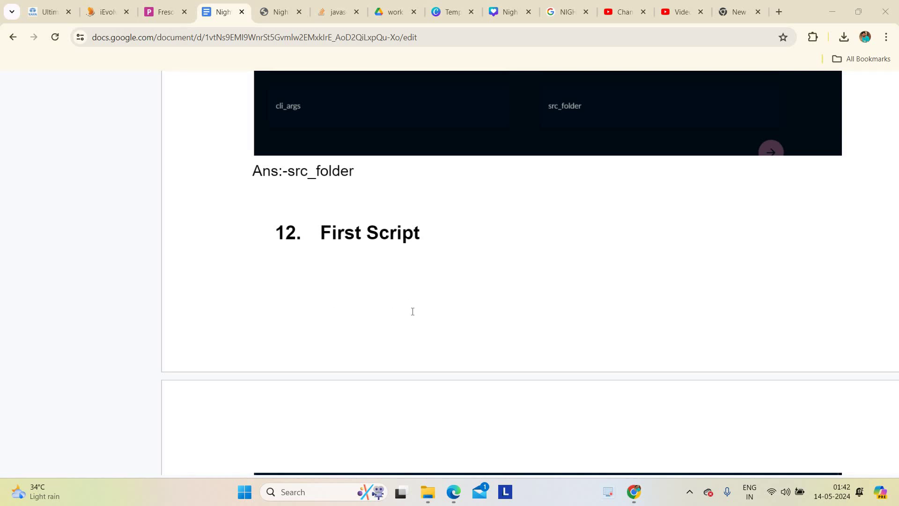
scroll(412, 311, down, 2)
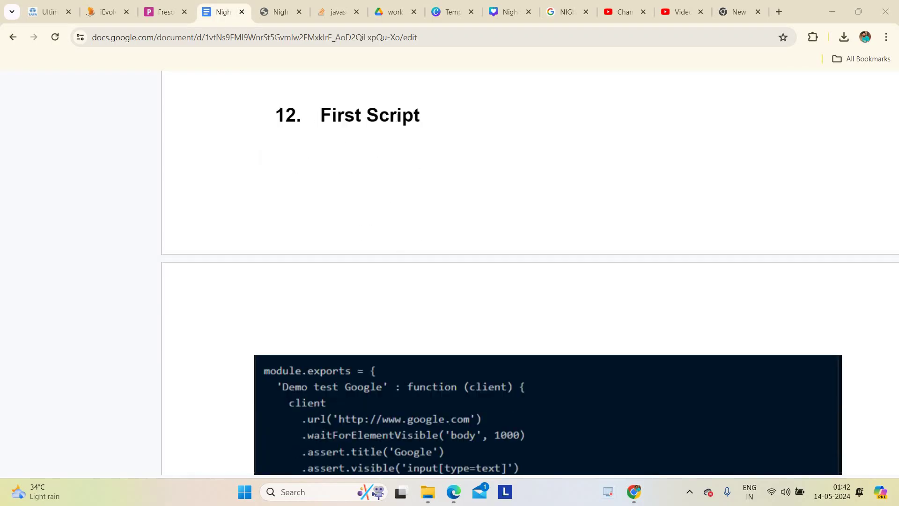
drag(320, 116, 444, 240)
Place the caret at the end of the First Script section, above its module.exports code.
click(386, 307)
scroll(387, 307, down, 2)
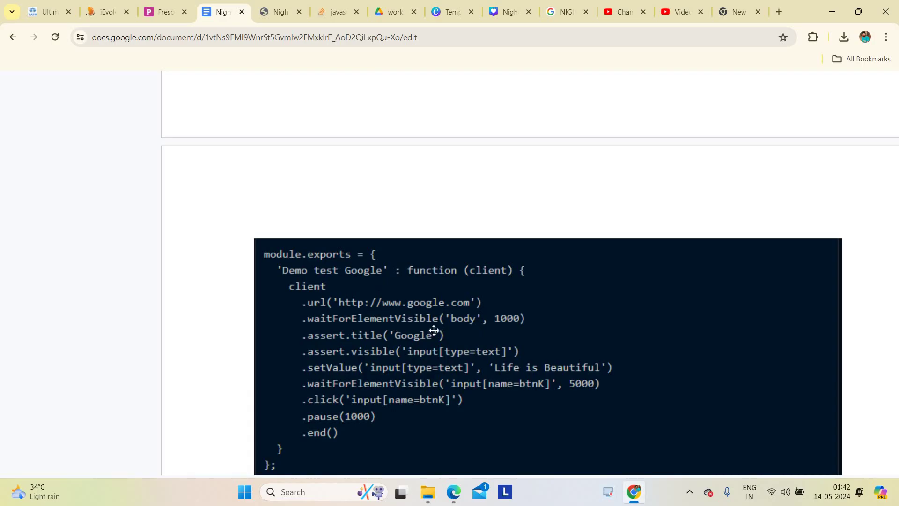
scroll(429, 332, down, 1)
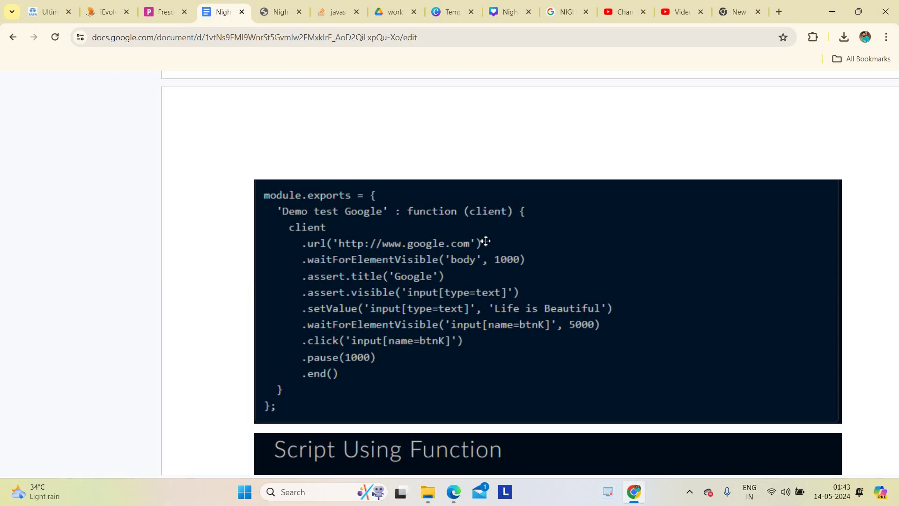
scroll(321, 218, down, 2)
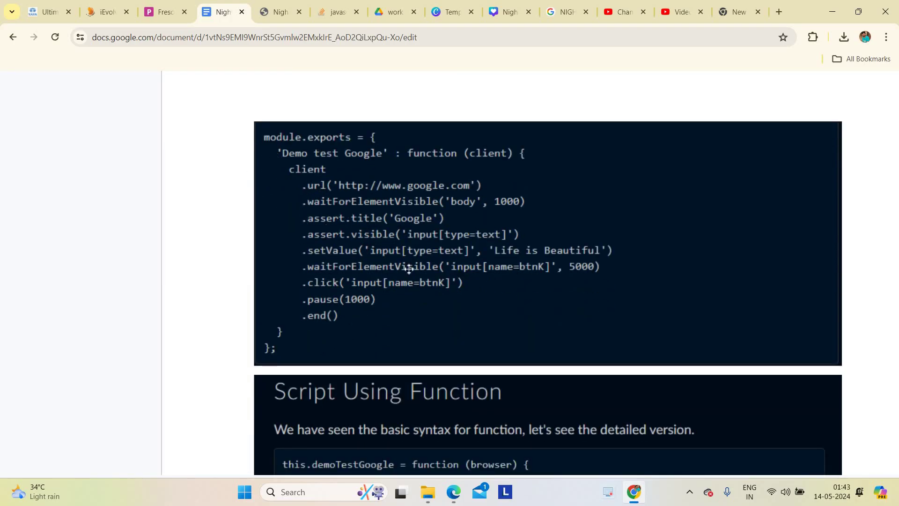
scroll(338, 286, down, 4)
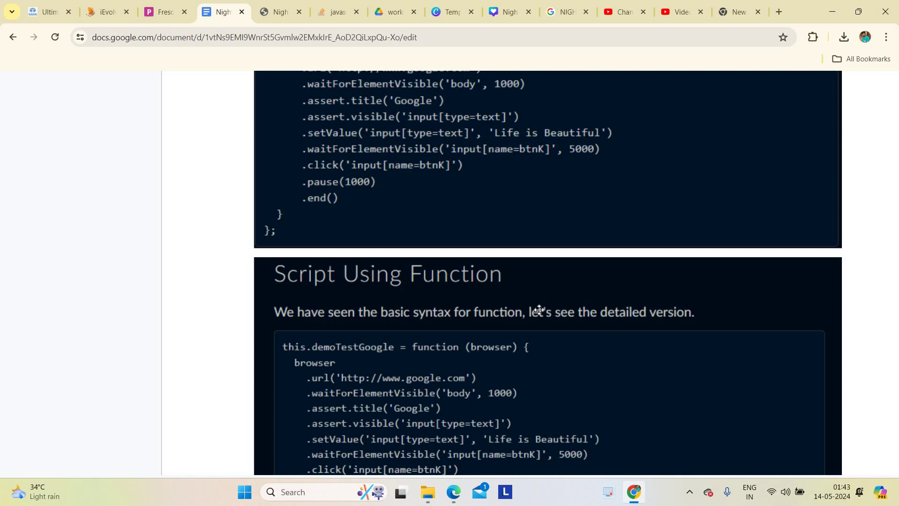
scroll(538, 310, up, 4)
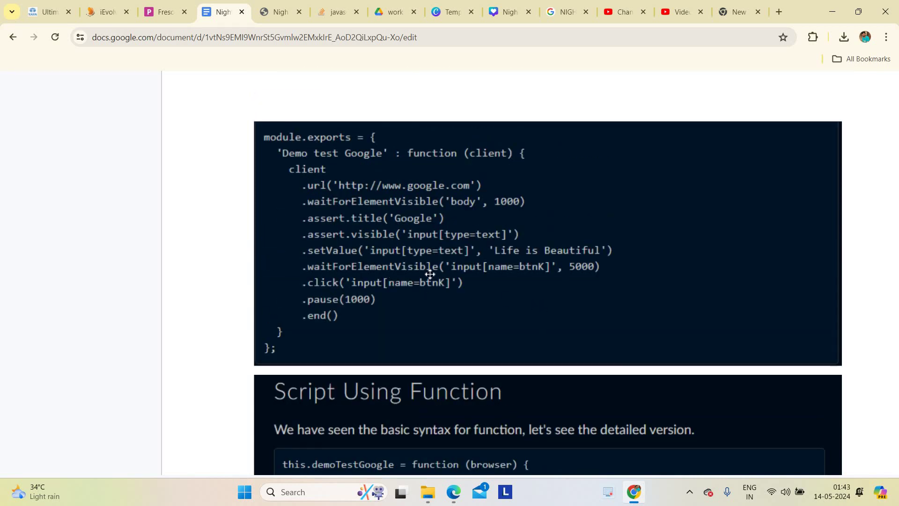
scroll(431, 274, down, 4)
scroll(417, 297, down, 4)
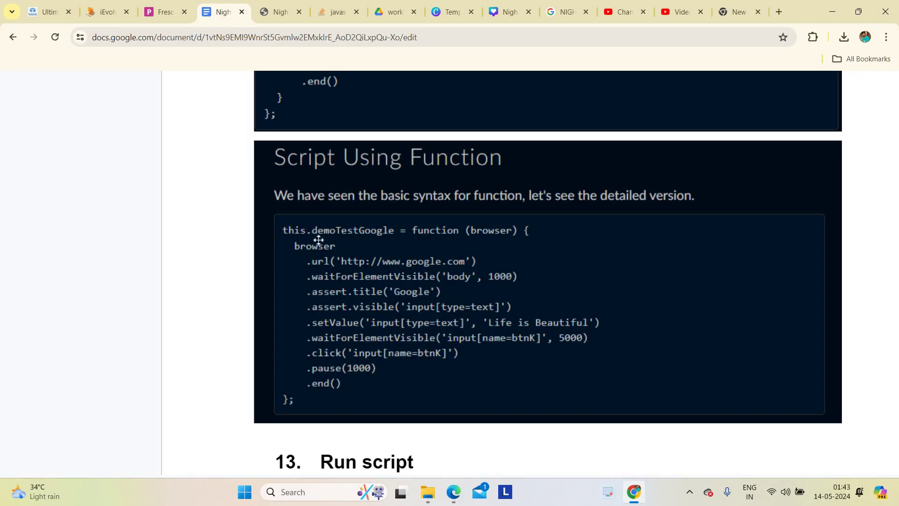
scroll(307, 235, up, 5)
scroll(307, 235, up, 2)
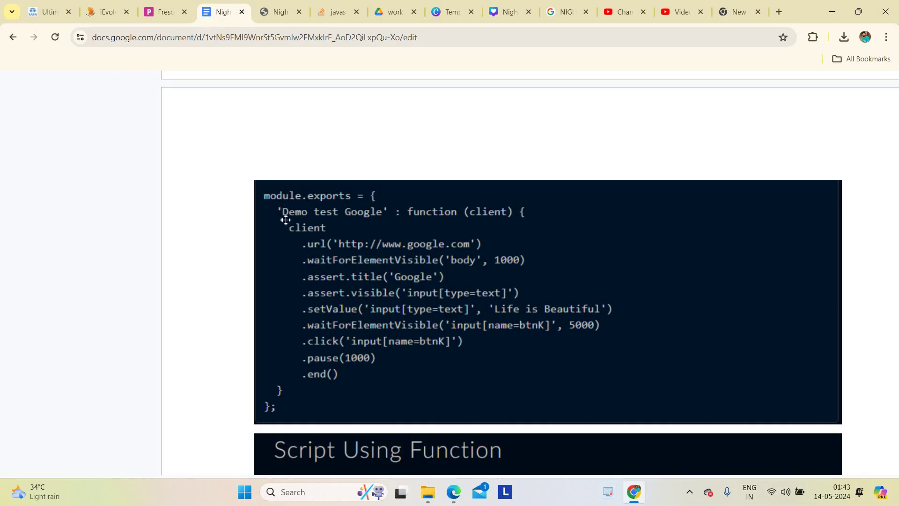
scroll(370, 264, down, 3)
scroll(343, 291, down, 2)
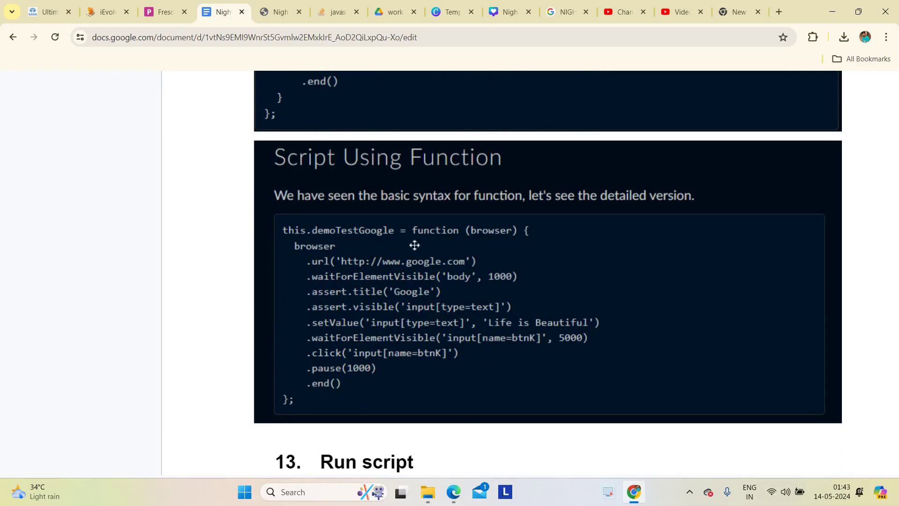
scroll(429, 291, up, 3)
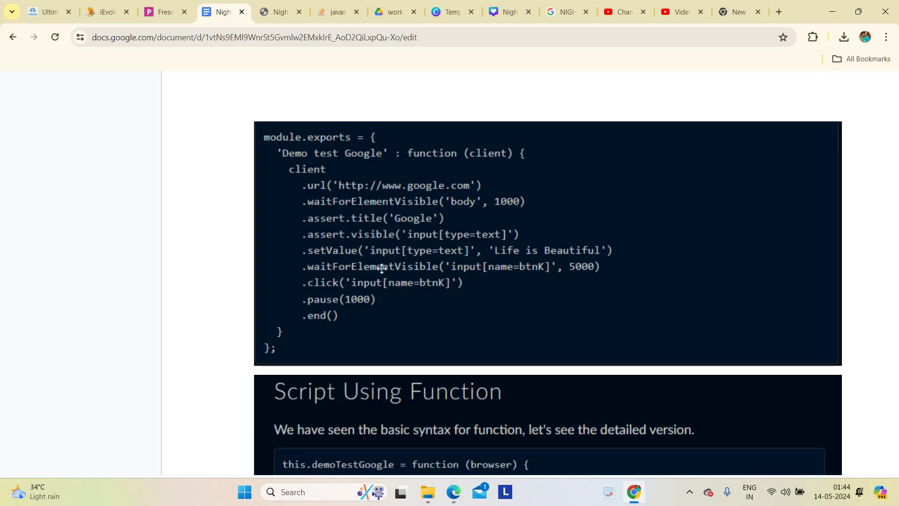
scroll(381, 268, down, 2)
scroll(379, 267, down, 1)
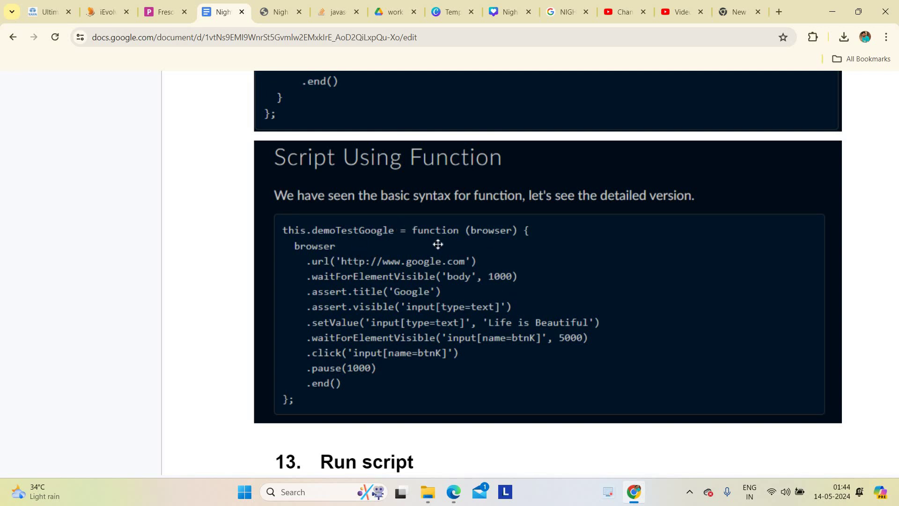
scroll(480, 349, down, 3)
scroll(370, 281, down, 1)
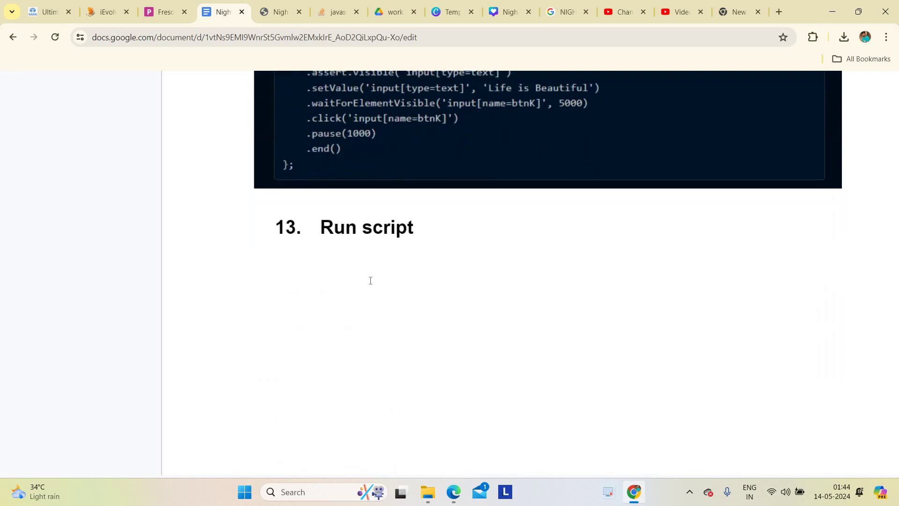
Select the 'Run script' heading word by word.
triple_click(466, 234)
click(466, 306)
key(ctrl+shift+Left)
key(ctrl+shift+Left)
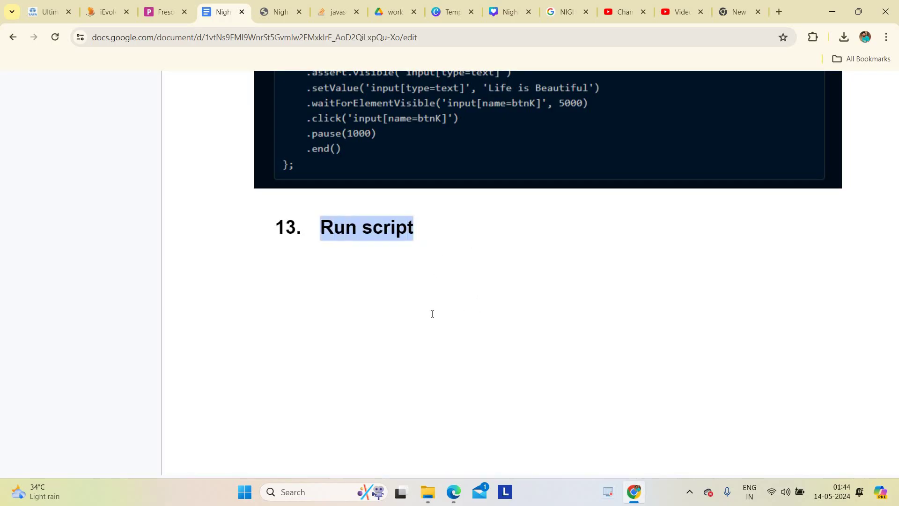
scroll(431, 313, down, 3)
scroll(394, 318, down, 3)
scroll(394, 318, down, 3)
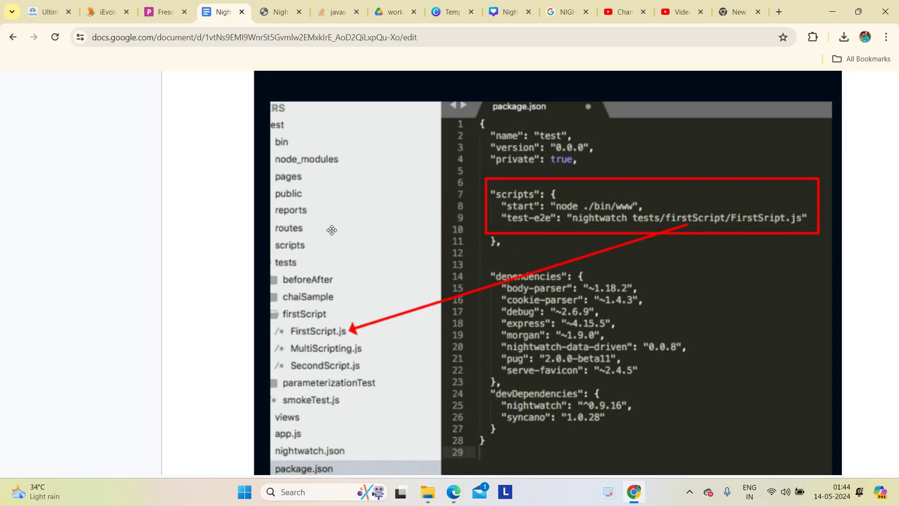
scroll(505, 311, down, 1)
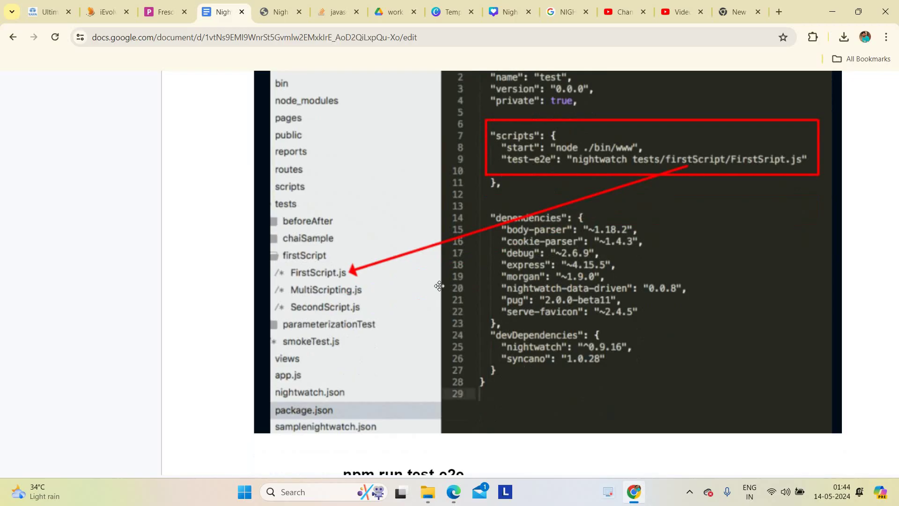
scroll(546, 236, up, 1)
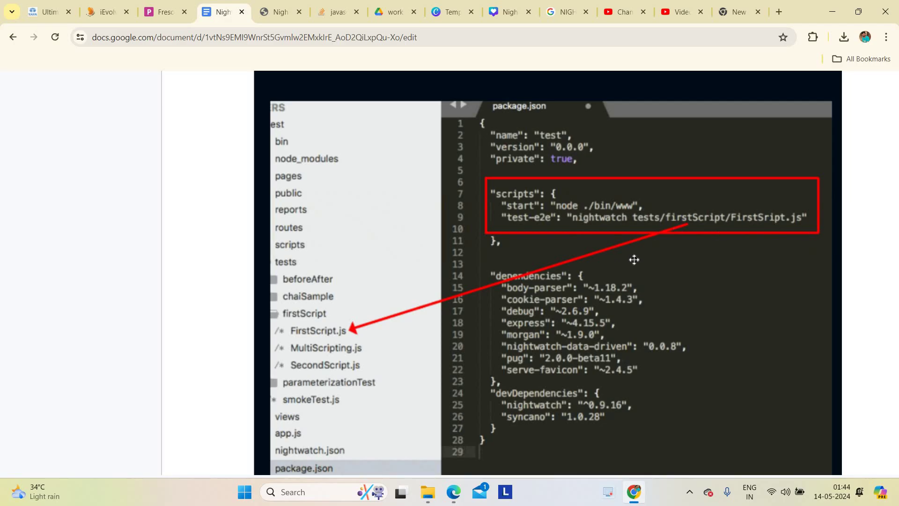
scroll(634, 259, down, 3)
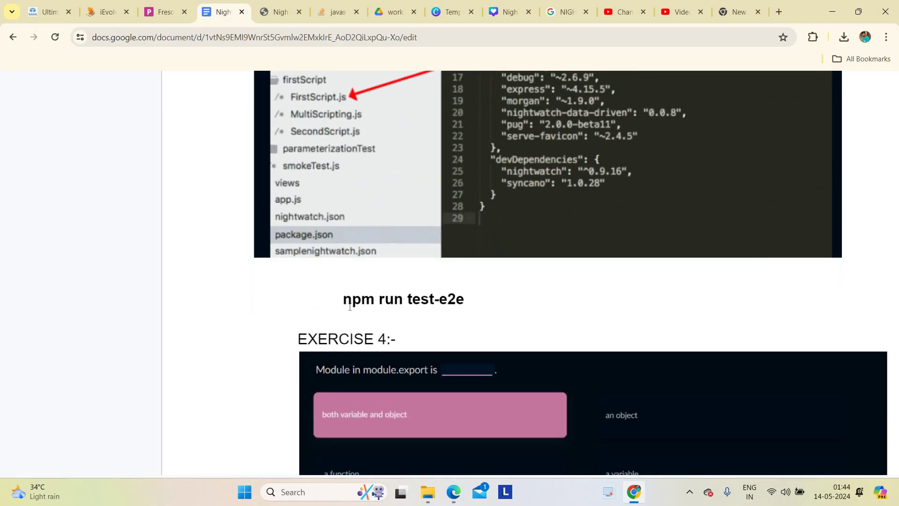
Highlight 'npm run' and then 'test-e2e' in the command line.
key(shift+Right)
key(shift+Right)
key(shift+Right)
key(shift+Right)
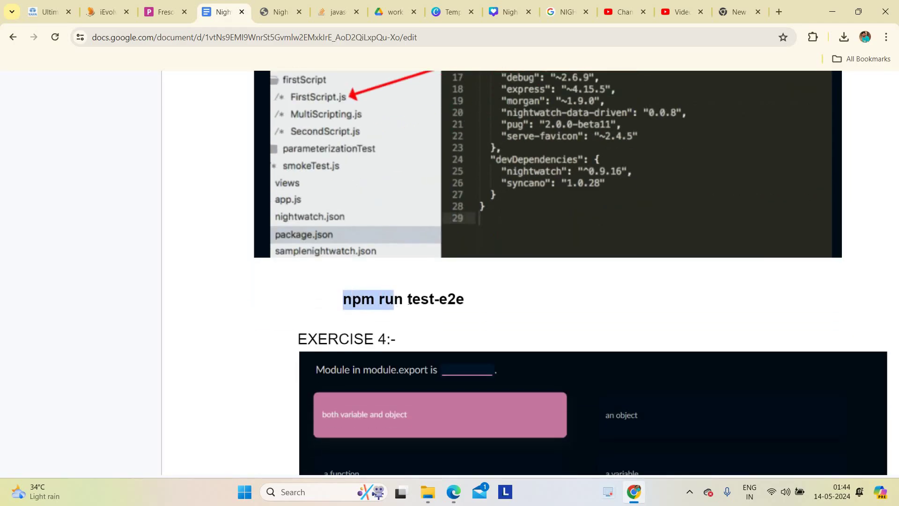
key(ctrl+Right)
key(shift+Right)
key(shift+Right)
key(shift+Right)
key(shift+Right)
key(shift+Right)
key(shift+Right)
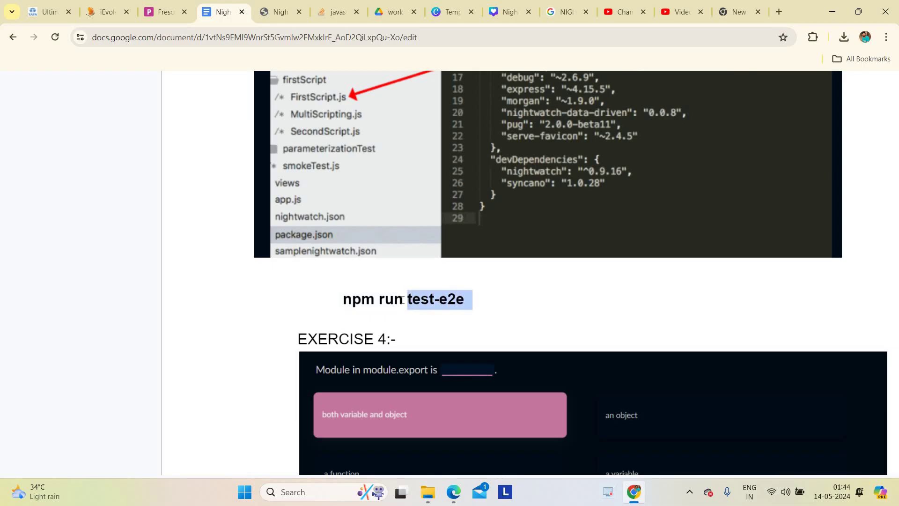
drag(403, 298, 337, 298)
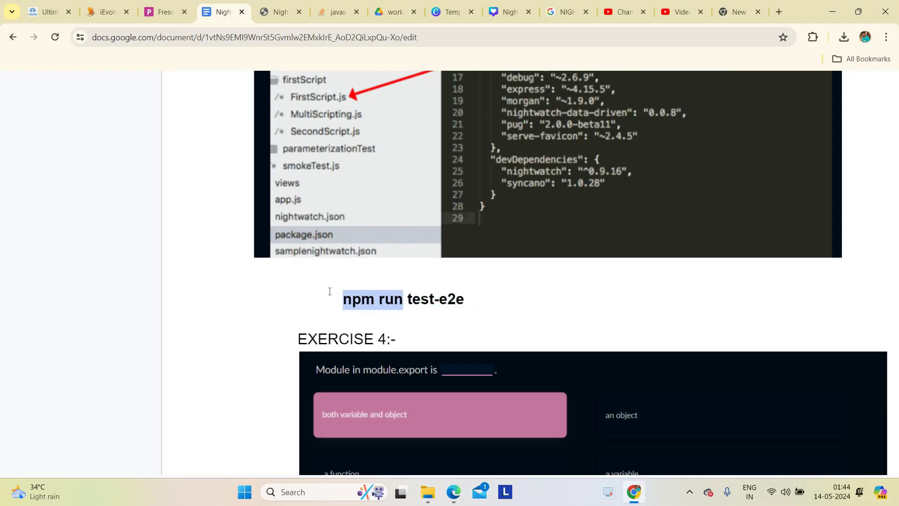
click(337, 302)
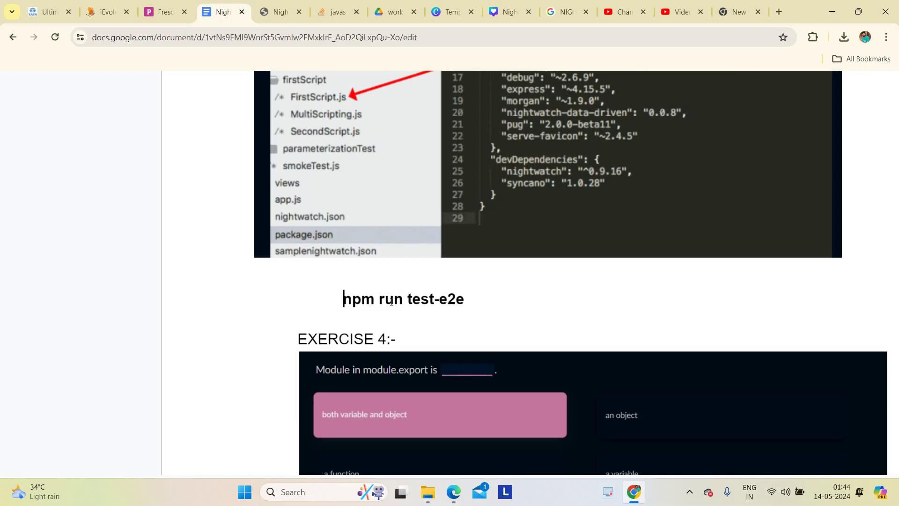
key(shift+Right)
key(shift+Right)
key(shift+Right)
key(shift+Right)
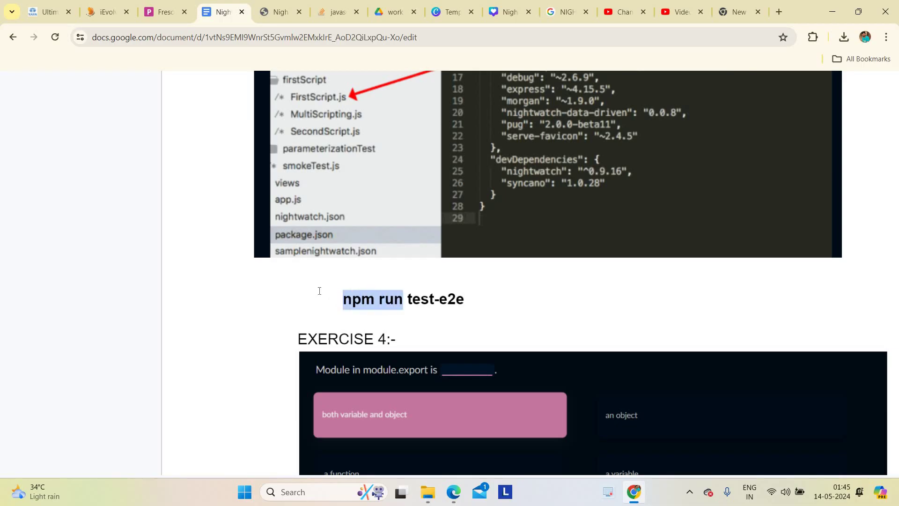
key(Up)
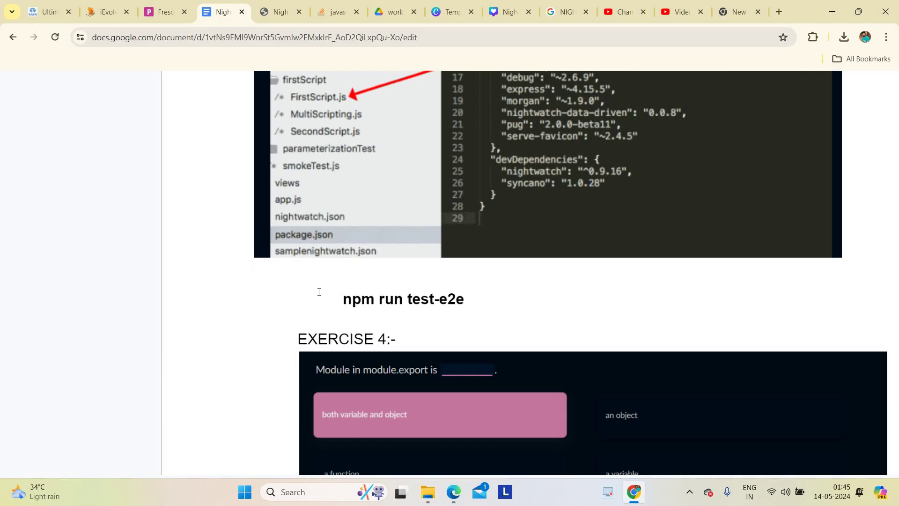
drag(407, 298, 541, 316)
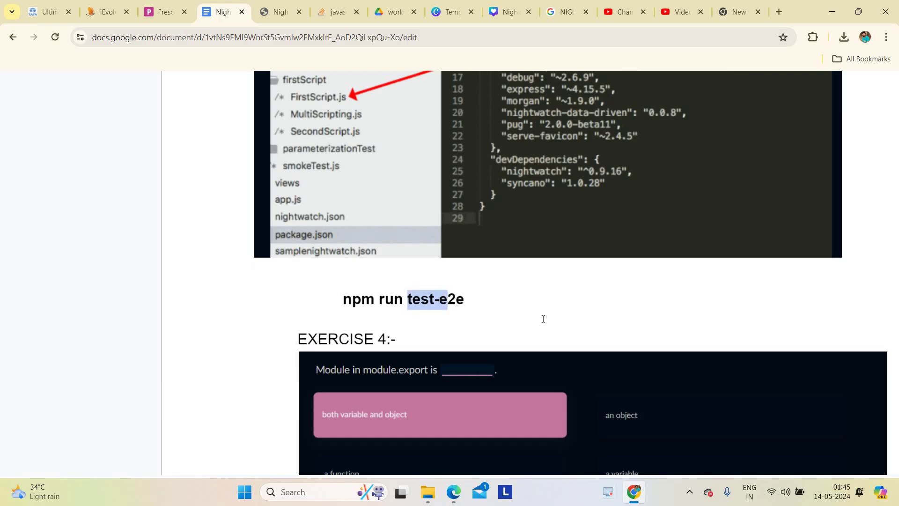
scroll(541, 317, up, 3)
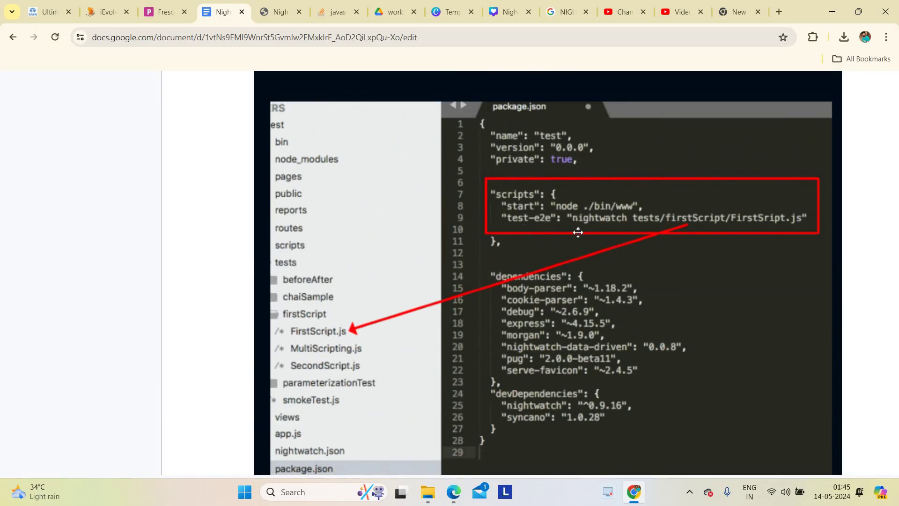
scroll(477, 416, down, 2)
Select the whole 'npm run test-e2e' line, then its 'npm run' and 'test-e2e' parts.
drag(486, 415, 332, 414)
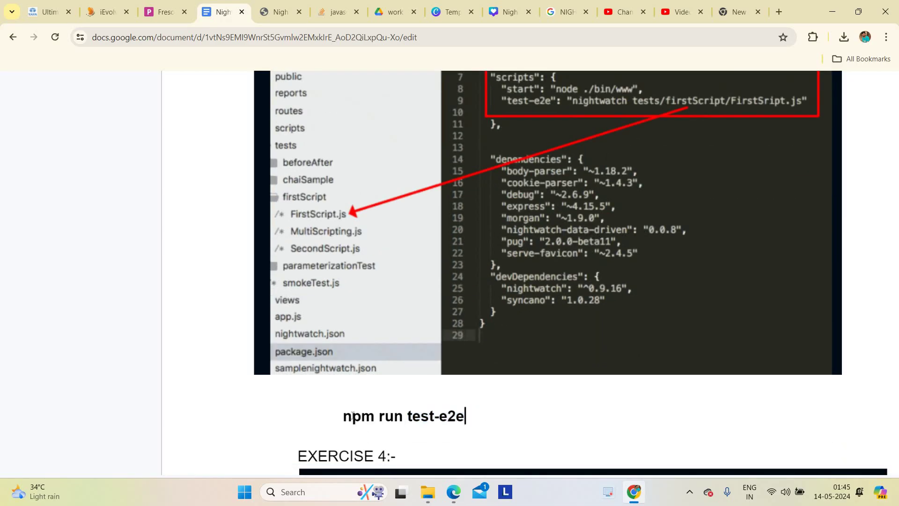
click(515, 416)
drag(401, 421, 411, 418)
double_click(465, 416)
scroll(582, 332, down, 1)
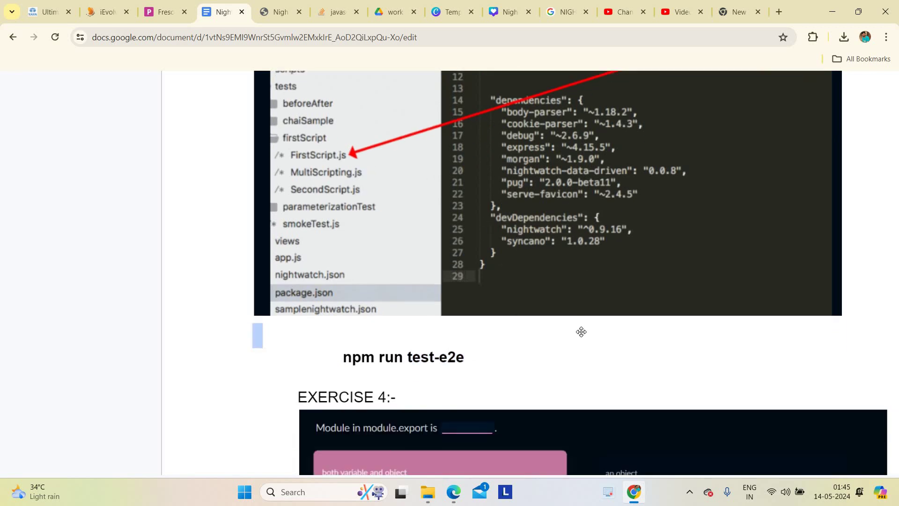
scroll(581, 331, down, 2)
scroll(584, 311, down, 1)
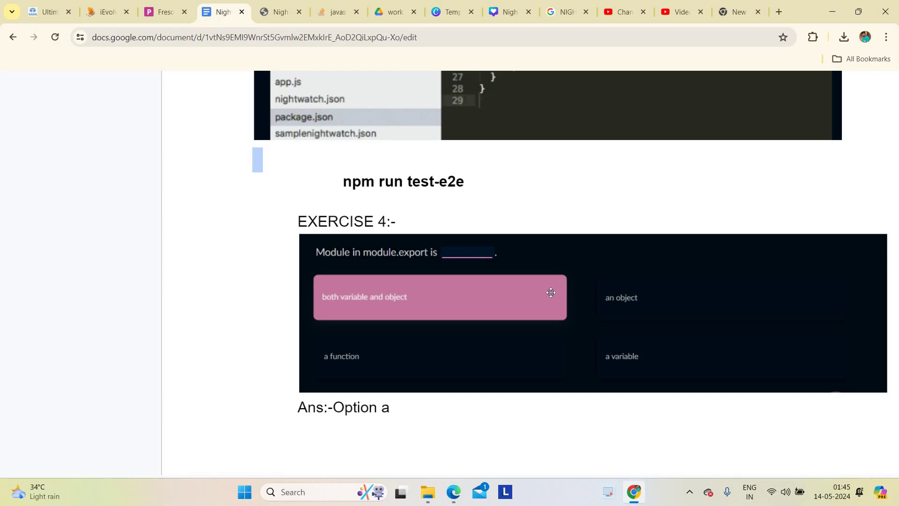
scroll(457, 330, down, 1)
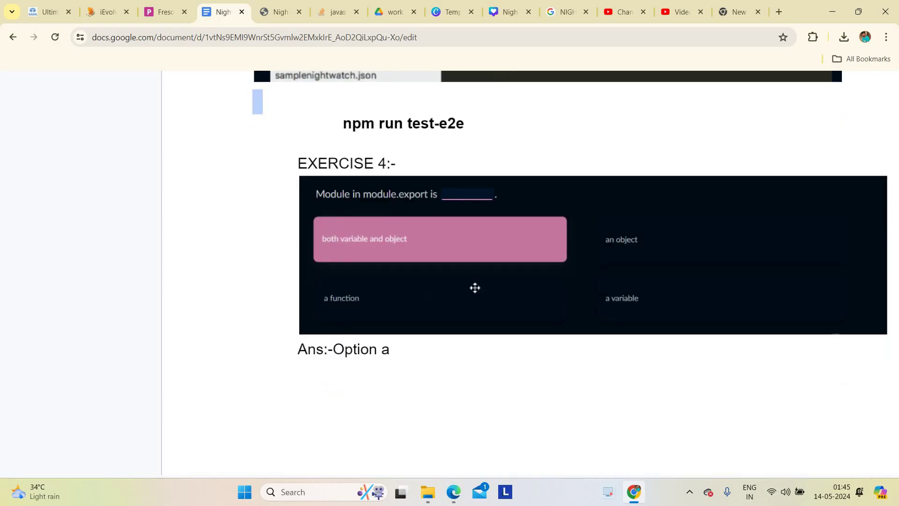
scroll(472, 287, up, 5)
scroll(488, 235, up, 2)
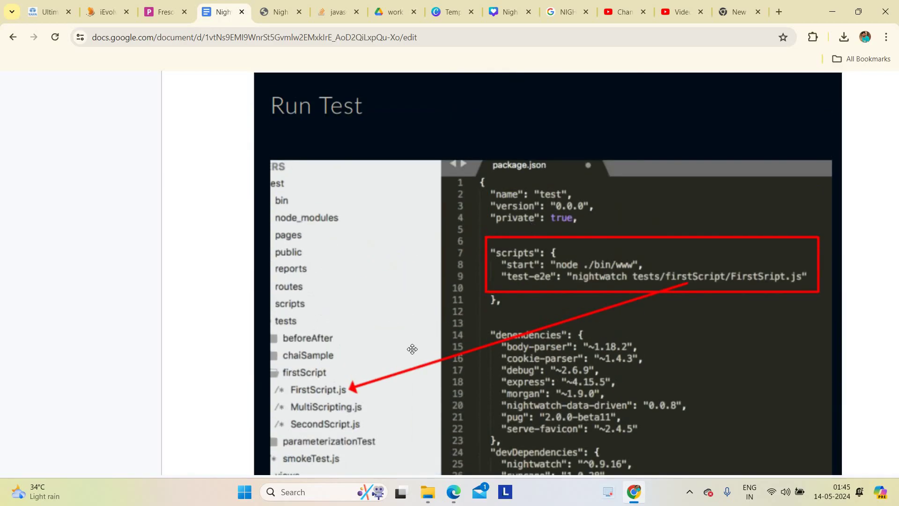
scroll(412, 347, up, 3)
scroll(398, 352, up, 5)
scroll(358, 309, up, 2)
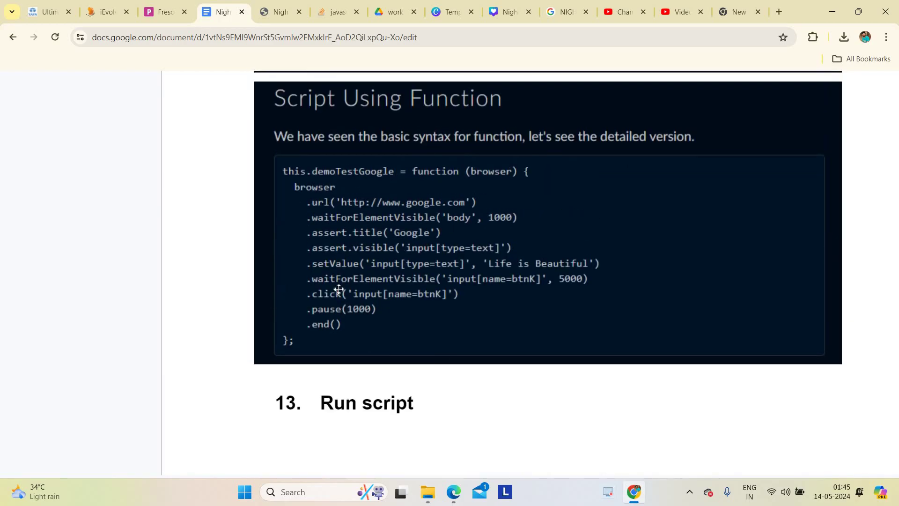
scroll(409, 363, up, 4)
scroll(283, 211, up, 1)
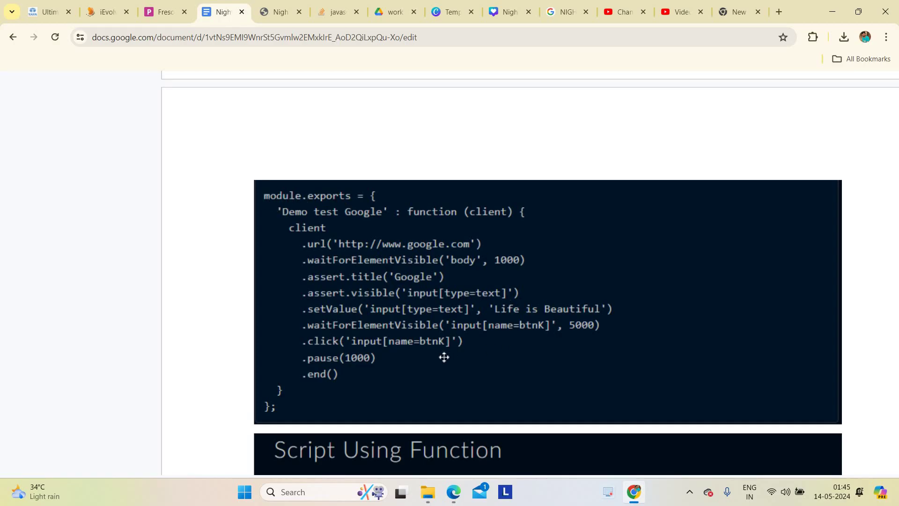
scroll(445, 358, down, 5)
scroll(445, 358, down, 5)
scroll(444, 357, down, 5)
scroll(421, 344, down, 5)
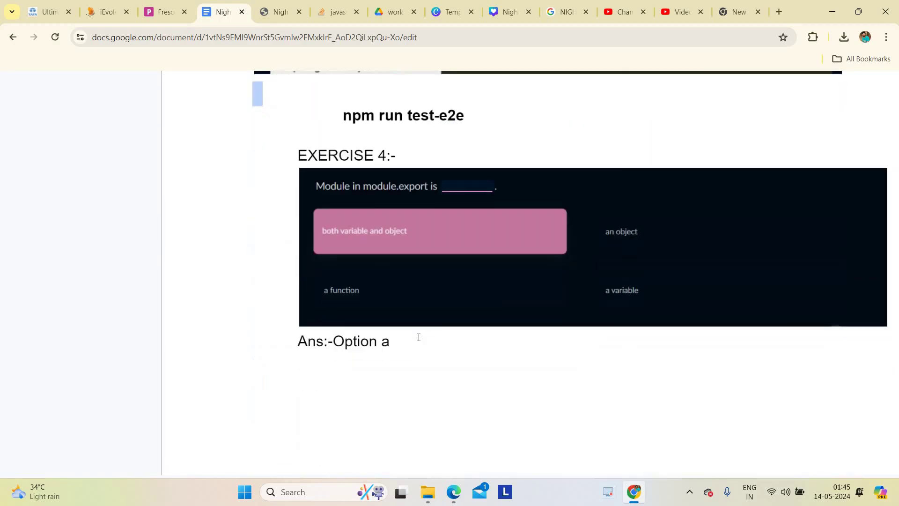
scroll(418, 338, down, 2)
scroll(365, 232, up, 1)
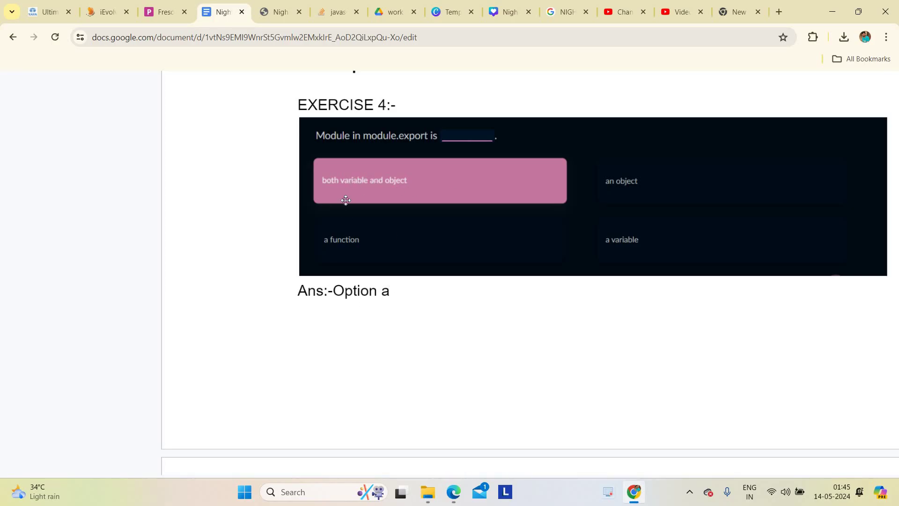
scroll(424, 344, down, 3)
scroll(424, 345, down, 2)
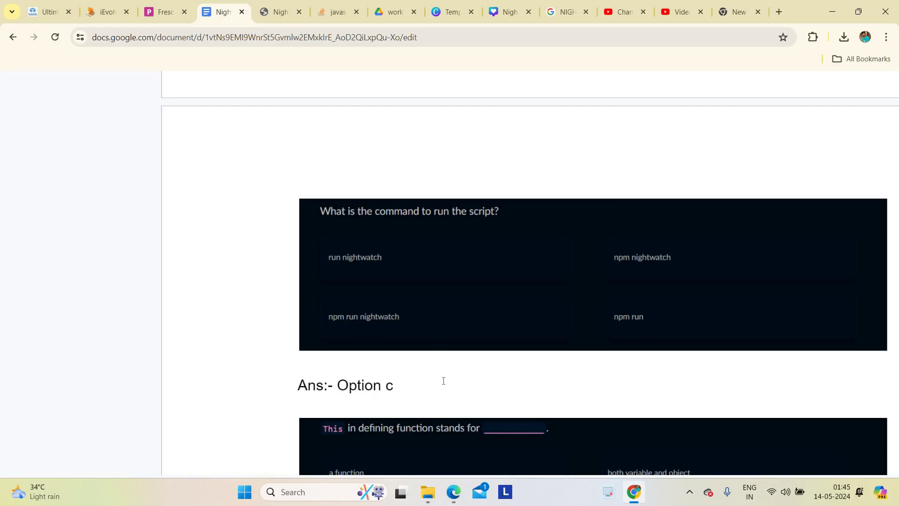
scroll(519, 390, down, 1)
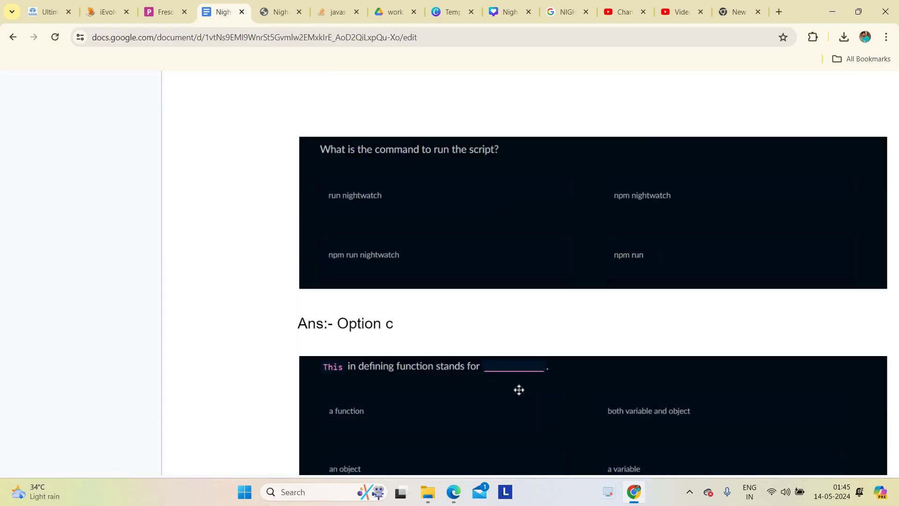
scroll(518, 390, down, 2)
scroll(459, 333, down, 1)
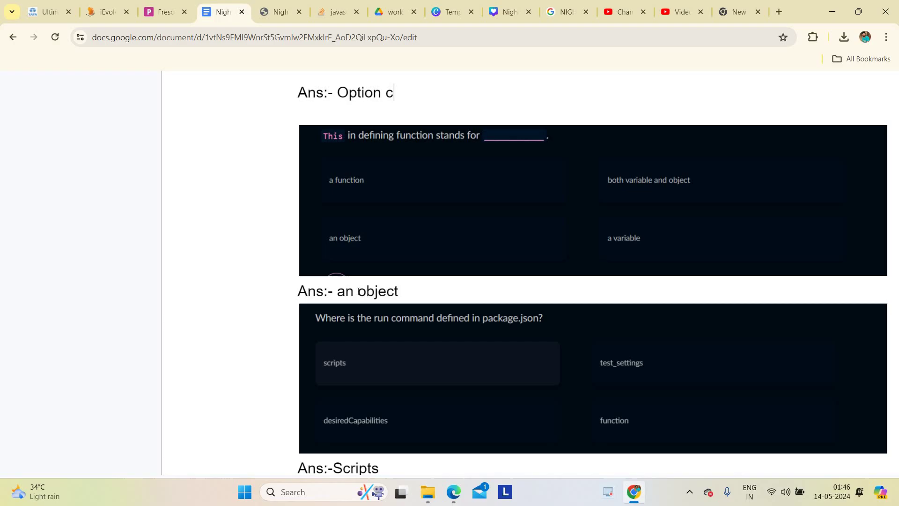
Highlight the word 'object' in the 'an object' answer, then deselect it.
double_click(413, 293)
click(441, 293)
scroll(442, 293, down, 1)
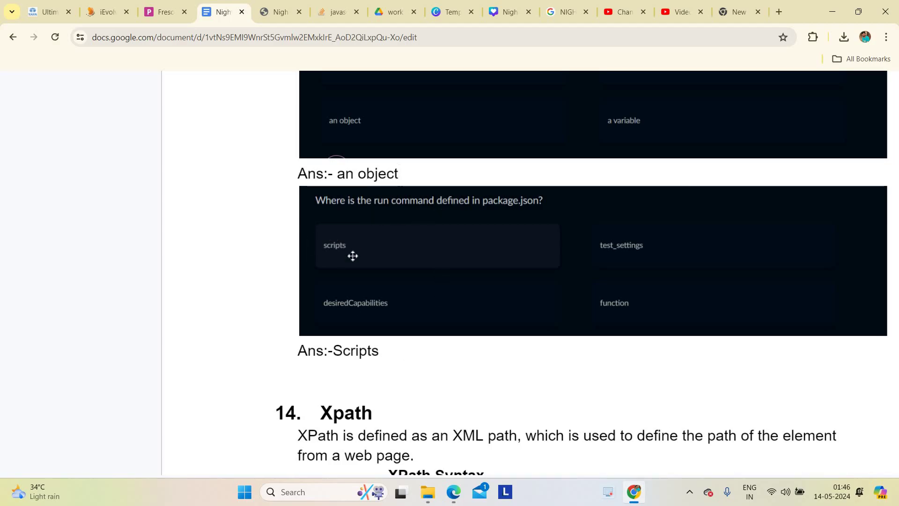
scroll(494, 307, down, 5)
scroll(470, 369, down, 5)
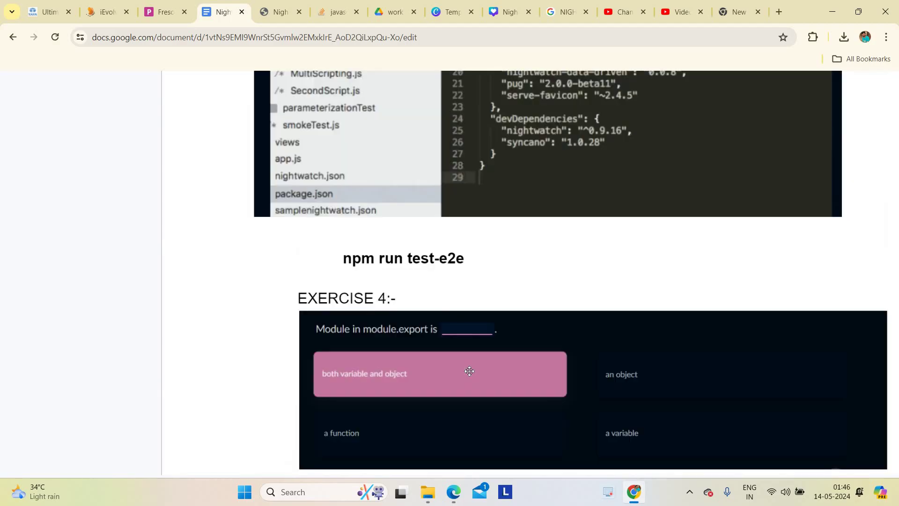
scroll(473, 368, down, 5)
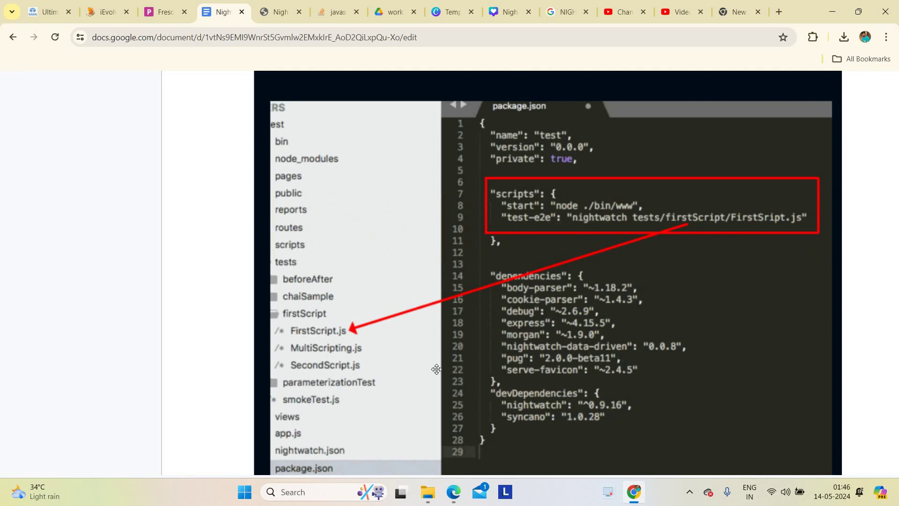
scroll(436, 369, down, 5)
scroll(437, 369, down, 5)
scroll(437, 371, down, 5)
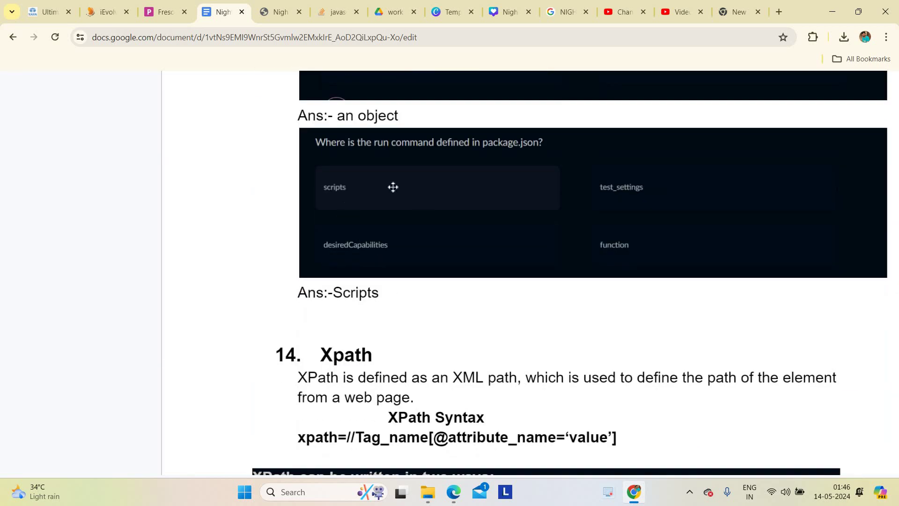
scroll(444, 304, down, 1)
scroll(443, 309, down, 3)
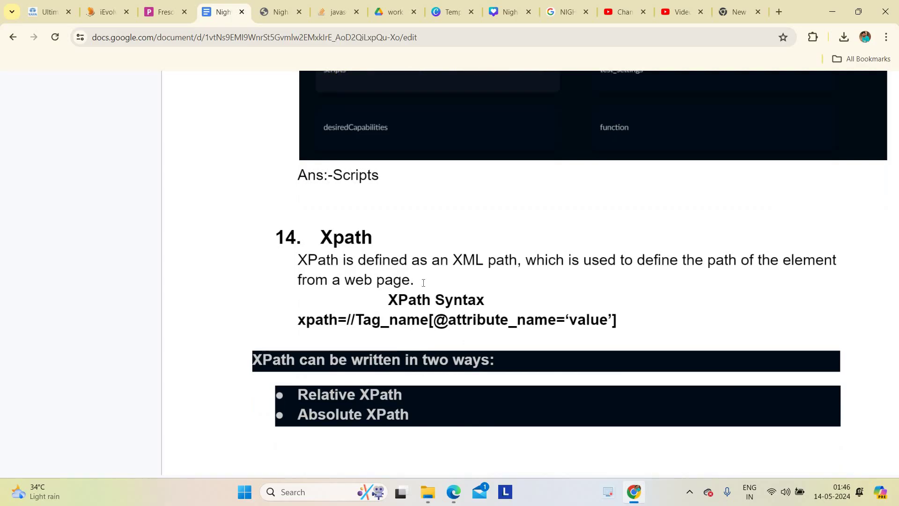
Select the '14. Xpath' heading and the start of its definition.
drag(320, 236, 383, 262)
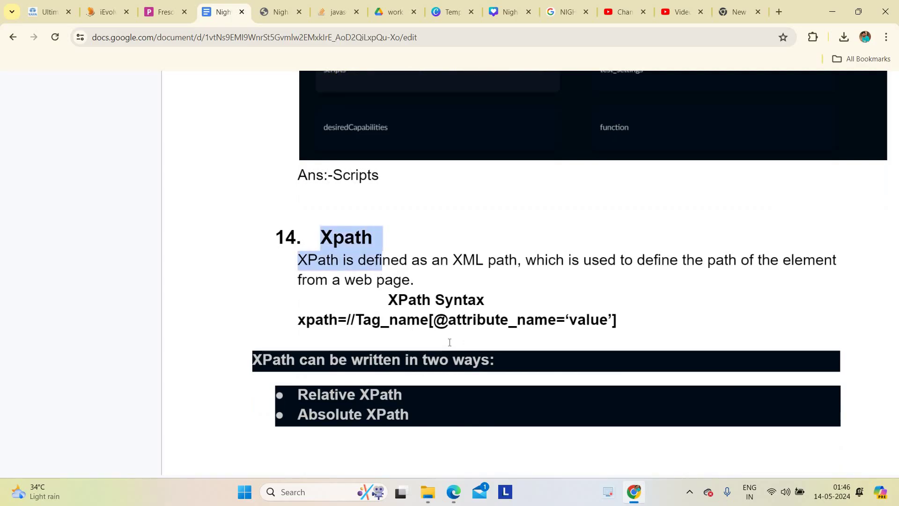